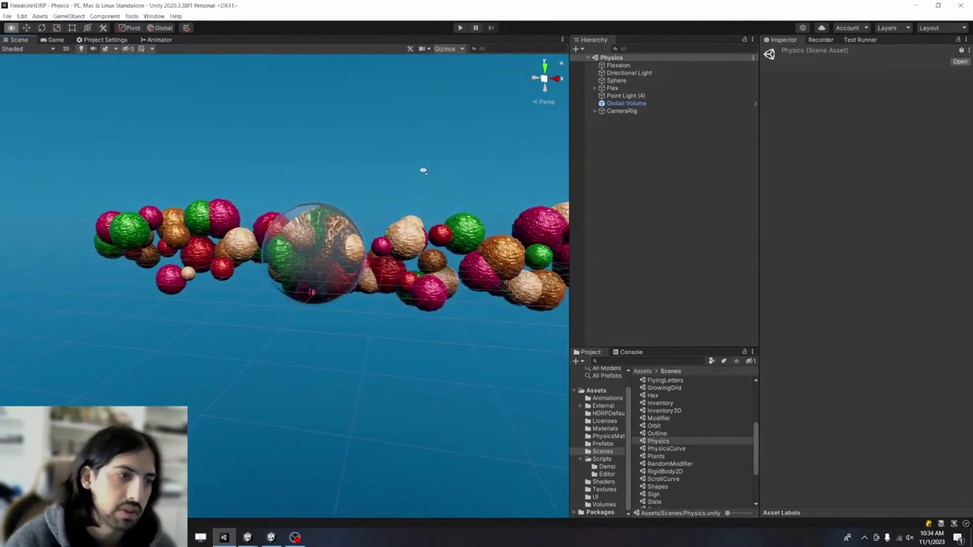
Step: Preview the scene in Play mode, then inspect the glass sphere's kinematic Rigidbody and Sine Move settings
left_click_drag(424, 171, 418, 169, "alt")
left_click(458, 29)
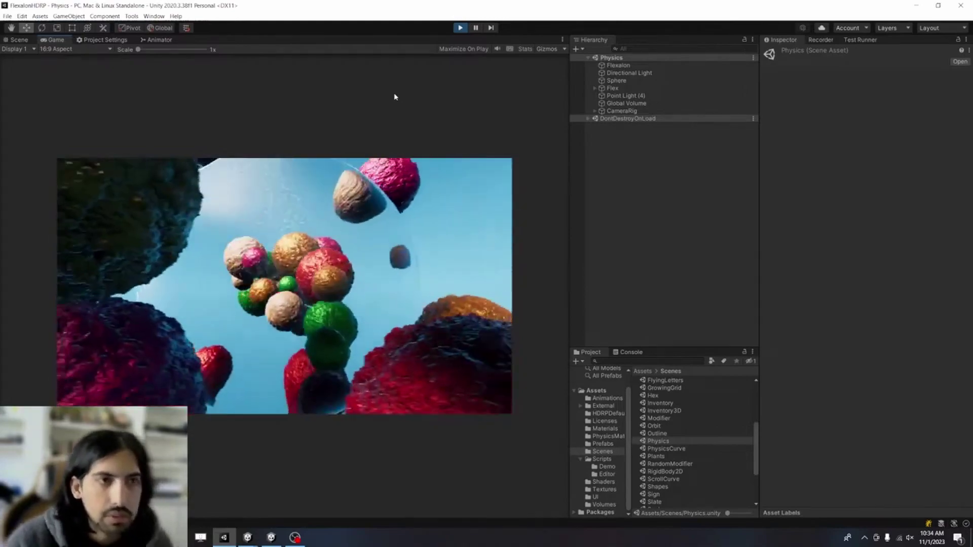
left_click(460, 28)
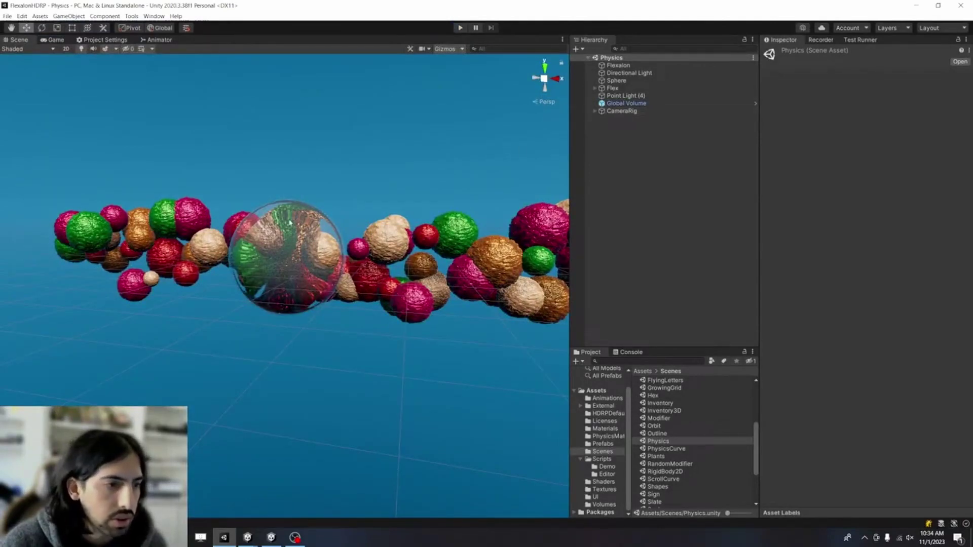
left_click(323, 217)
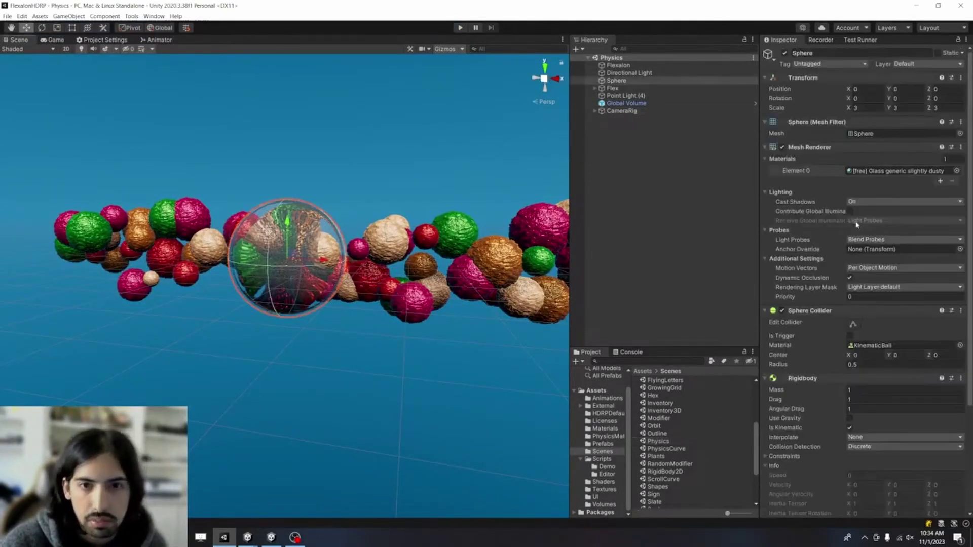
scroll(856, 224, "down", 5)
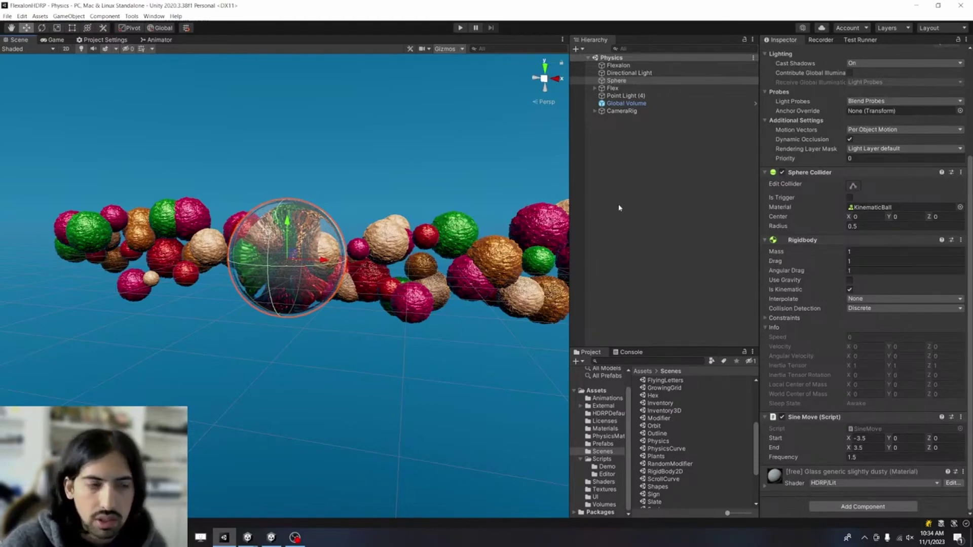
Step: Expand Flex in the Hierarchy and inspect its first child, Sphere (15)
left_click(619, 88)
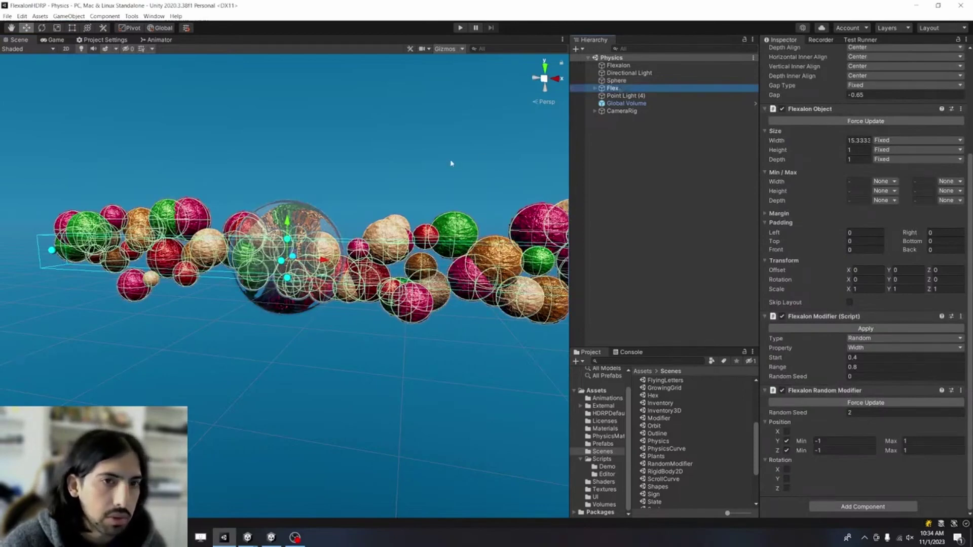
left_click(596, 88)
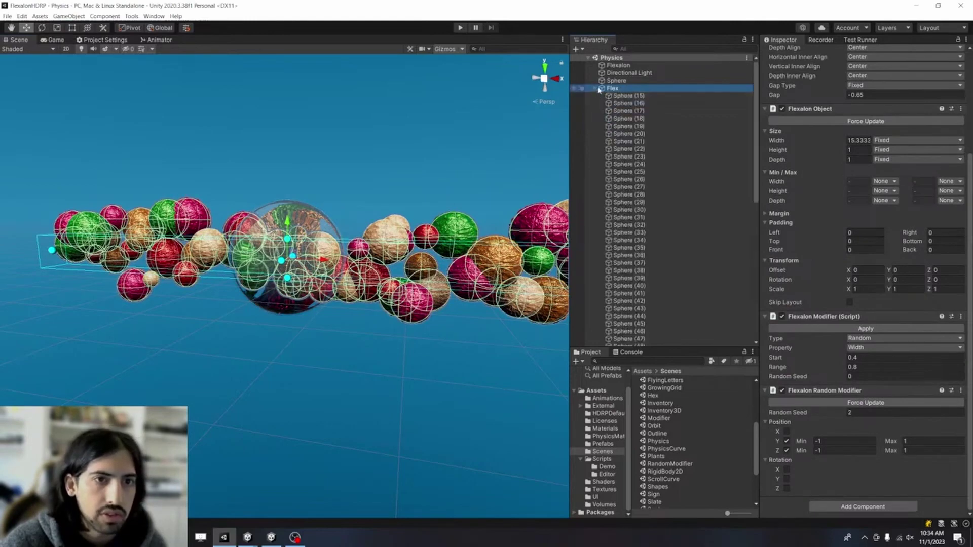
left_click(596, 88)
left_click(596, 88)
left_click(628, 95)
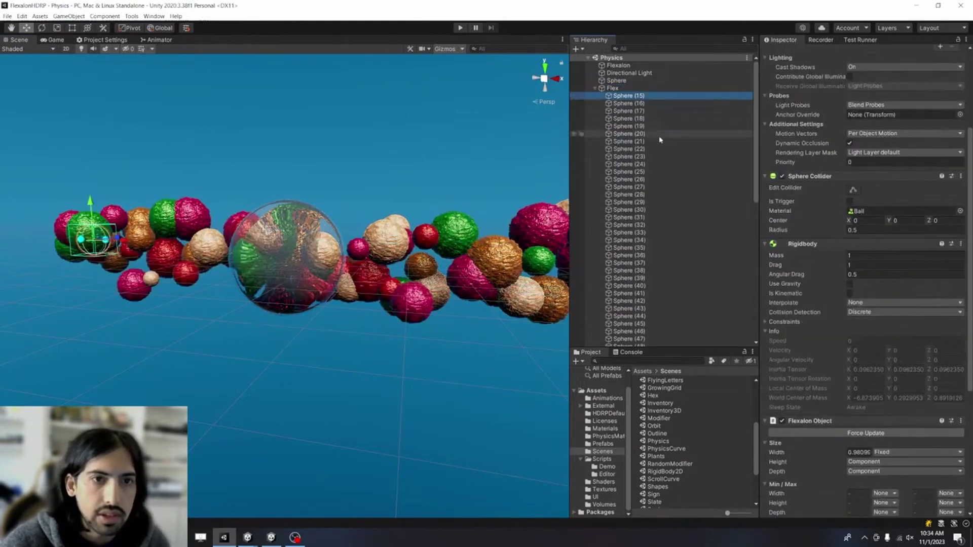
scroll(669, 167, "down", 10)
Step: Select Sphere (15) through Sphere (84), then return to Flex's random width and Y/Z offset modifiers
left_click(689, 320, "shift")
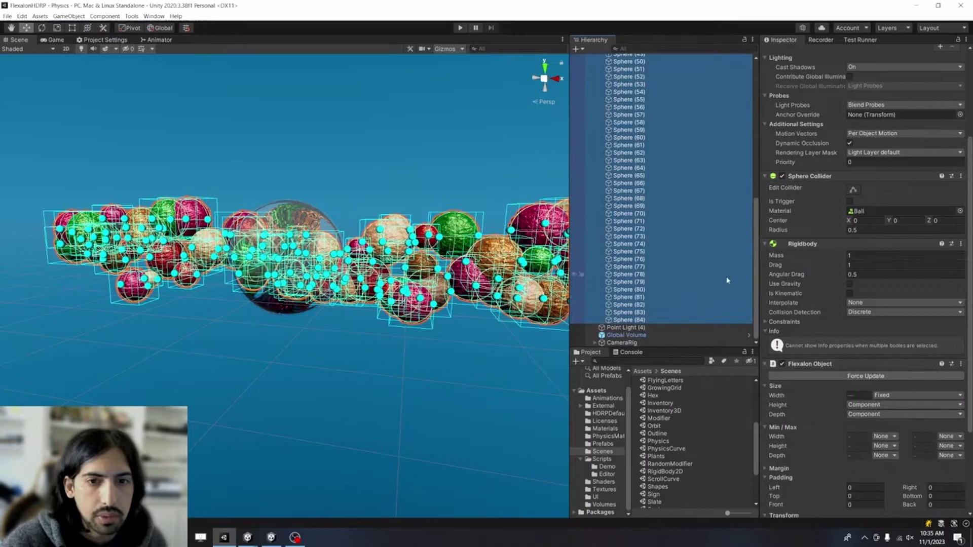
scroll(802, 305, "down", 3)
scroll(802, 305, "up", 6)
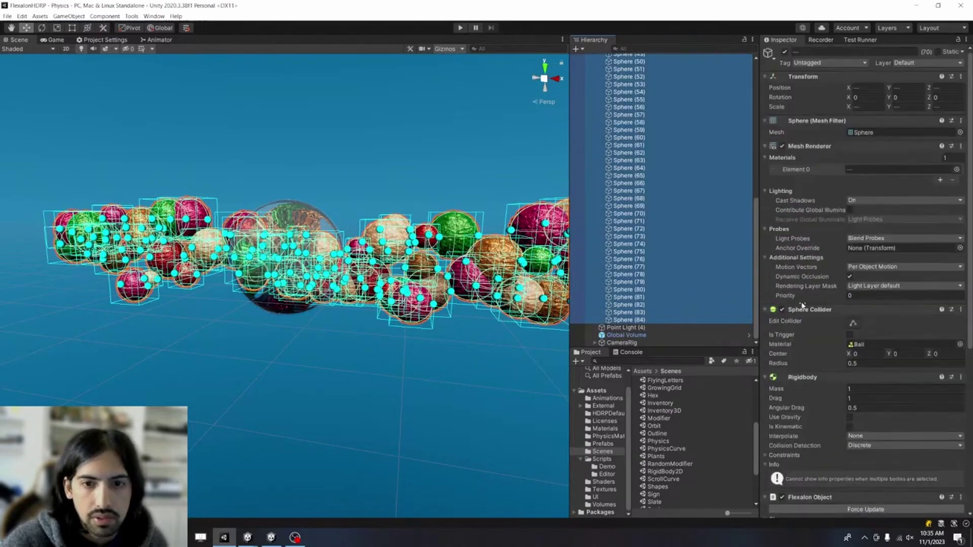
scroll(803, 304, "down", 3)
scroll(639, 101, "up", 10)
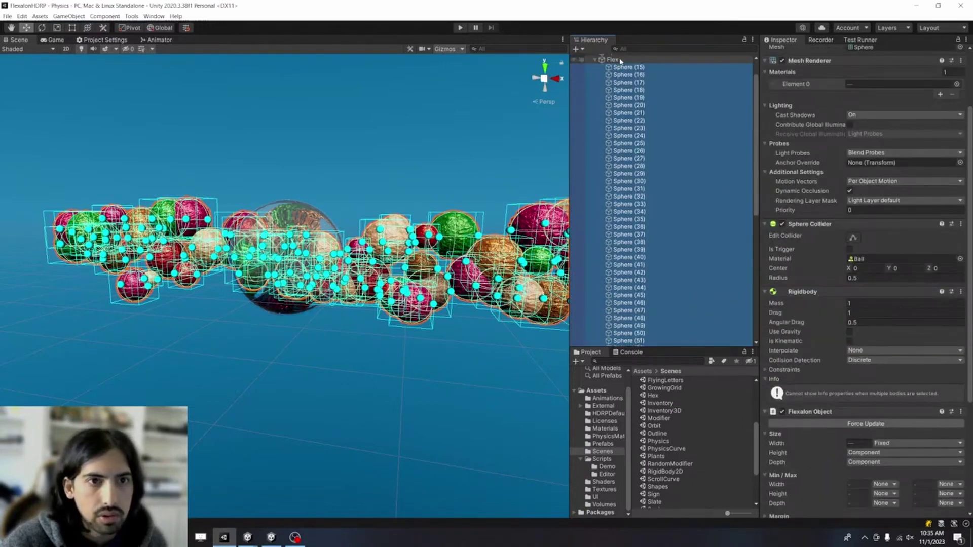
left_click(613, 60)
scroll(786, 223, "down", 5)
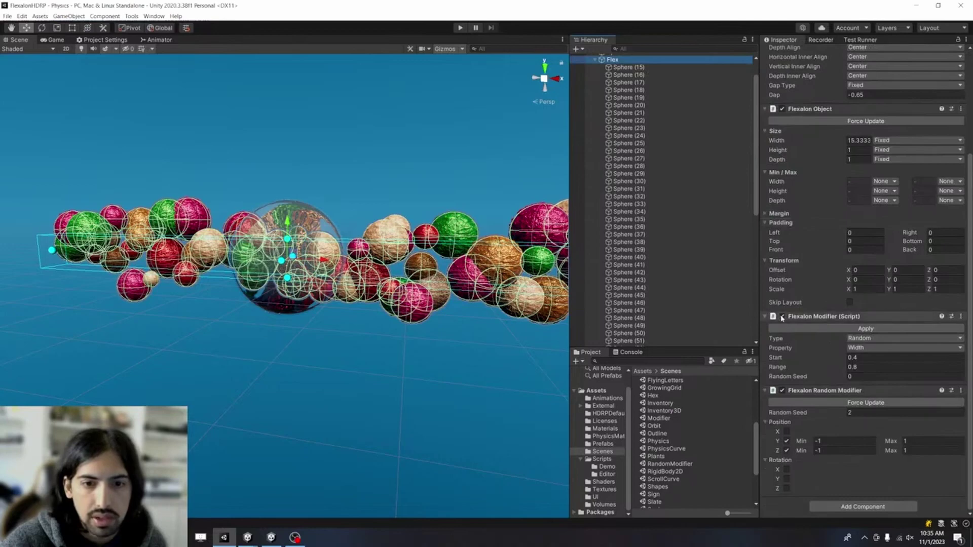
Step: Disable Flex's random width modifier and remove its Flexalon Random Modifier component, then reselect Flex
left_click(782, 316)
left_click(782, 391)
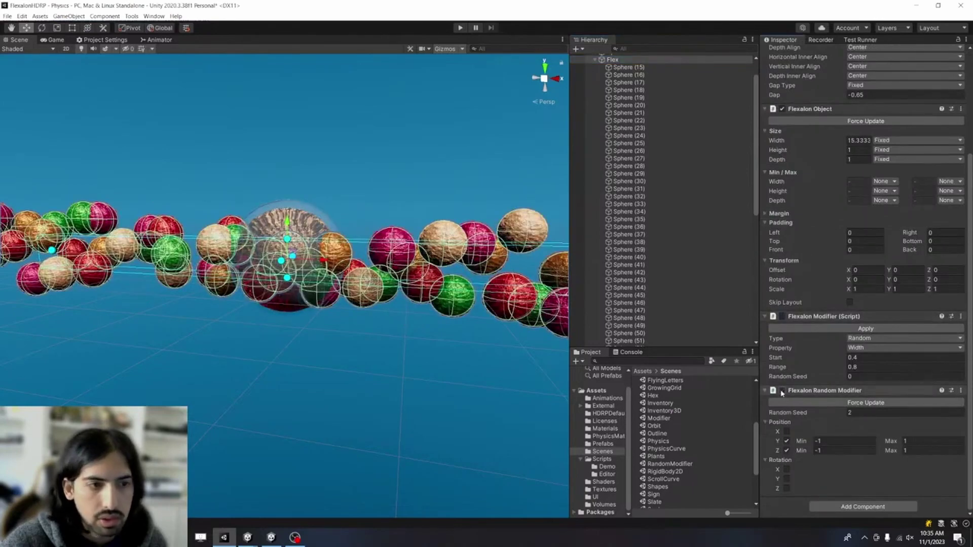
right_click(799, 392)
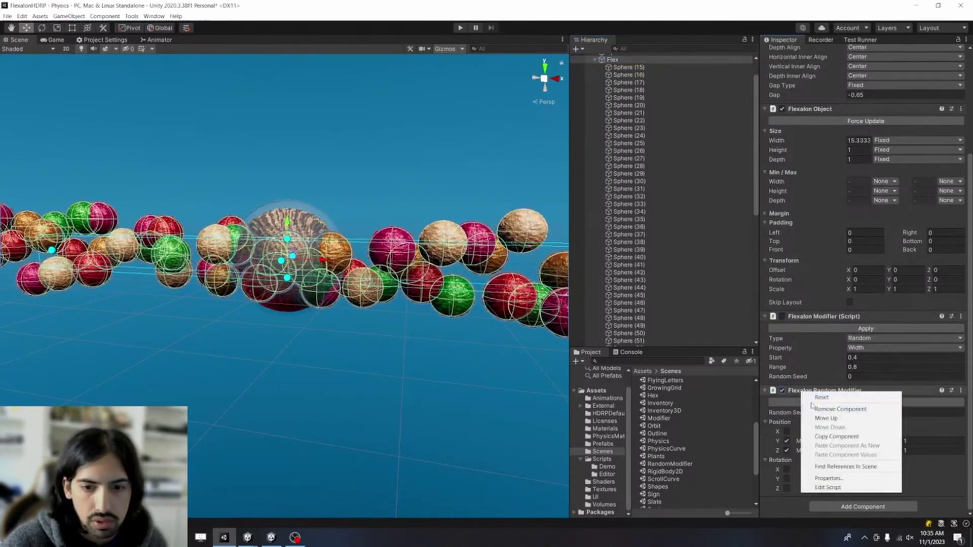
left_click(819, 408)
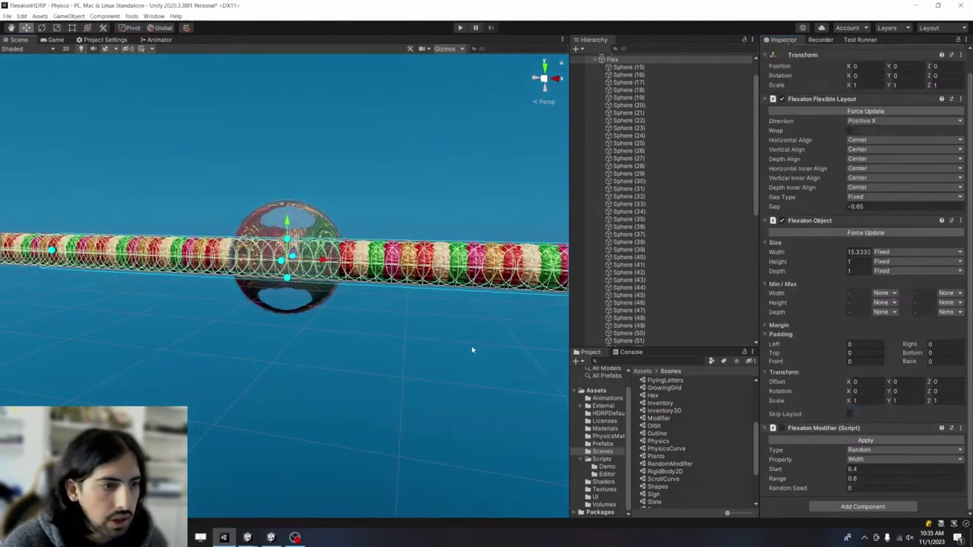
left_click(508, 337)
scroll(507, 337, "up", 3)
scroll(507, 337, "down", 3)
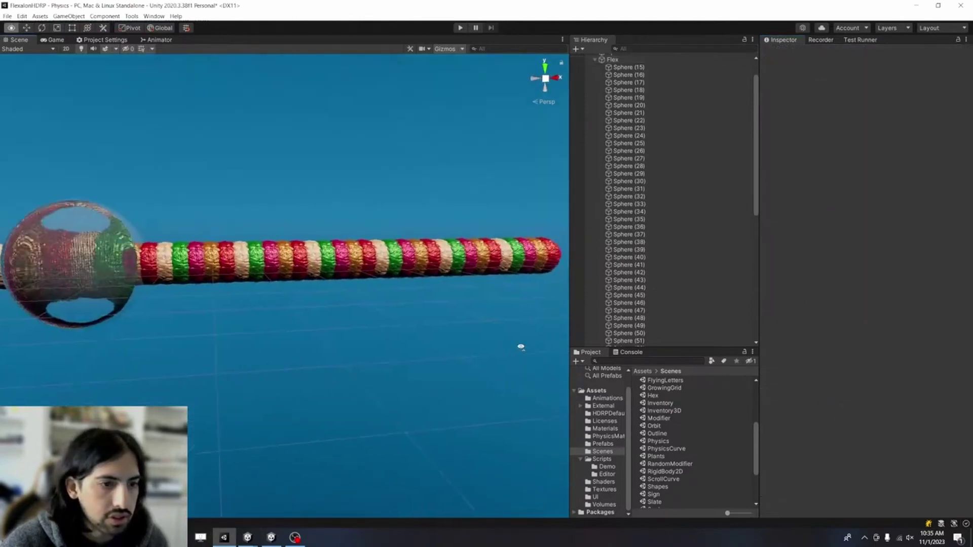
left_click(613, 59)
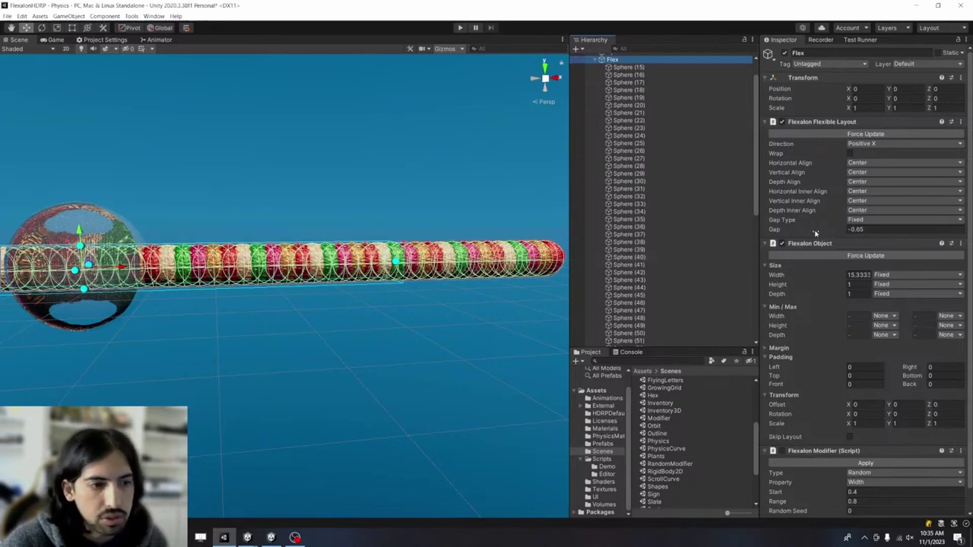
Step: Scrub the Flexible Layout Gap through 0.2, 0.17 and -0.25, settling at -0.31
left_click_drag(816, 233, 825, 231)
left_click_drag(355, 244, 355, 271, "alt")
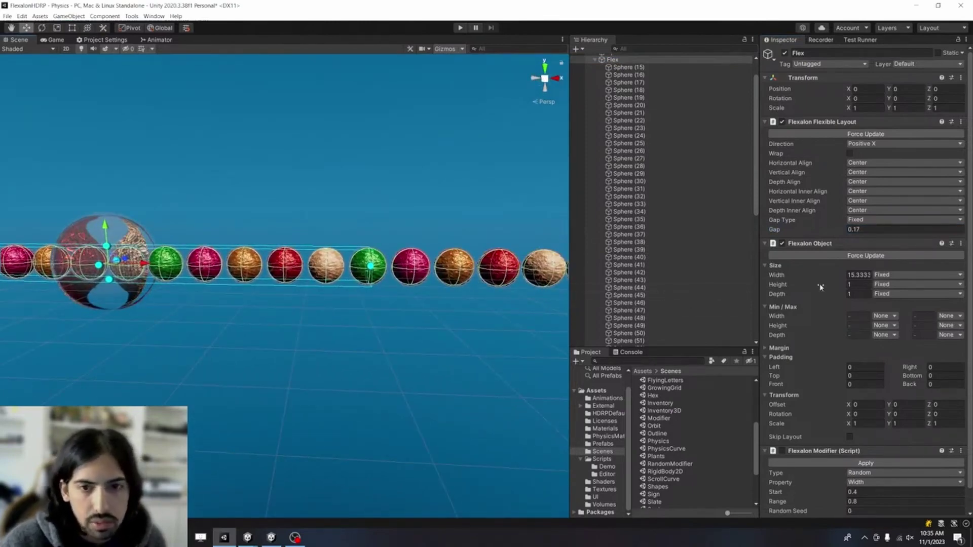
left_click_drag(834, 230, 814, 232)
left_click_drag(415, 269, 451, 292, "alt")
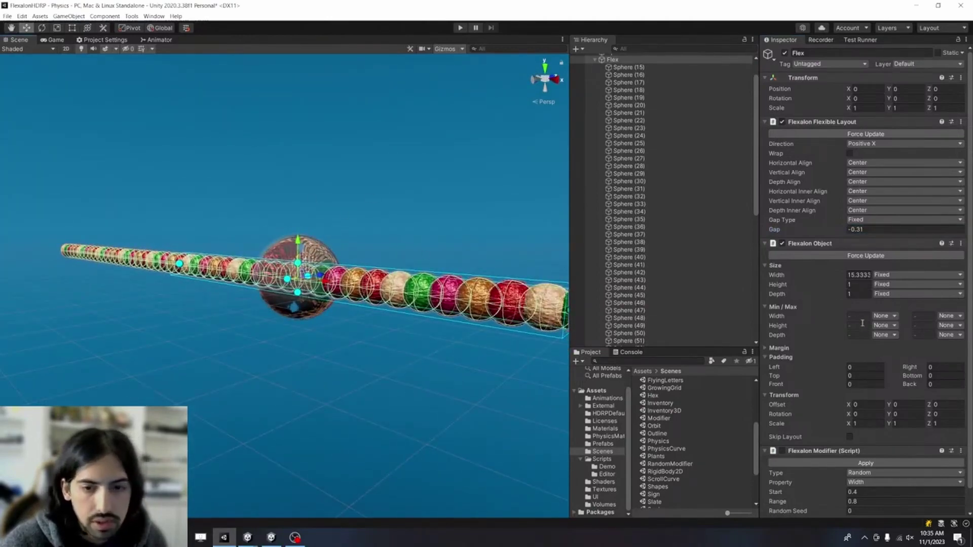
scroll(860, 326, "down", 1)
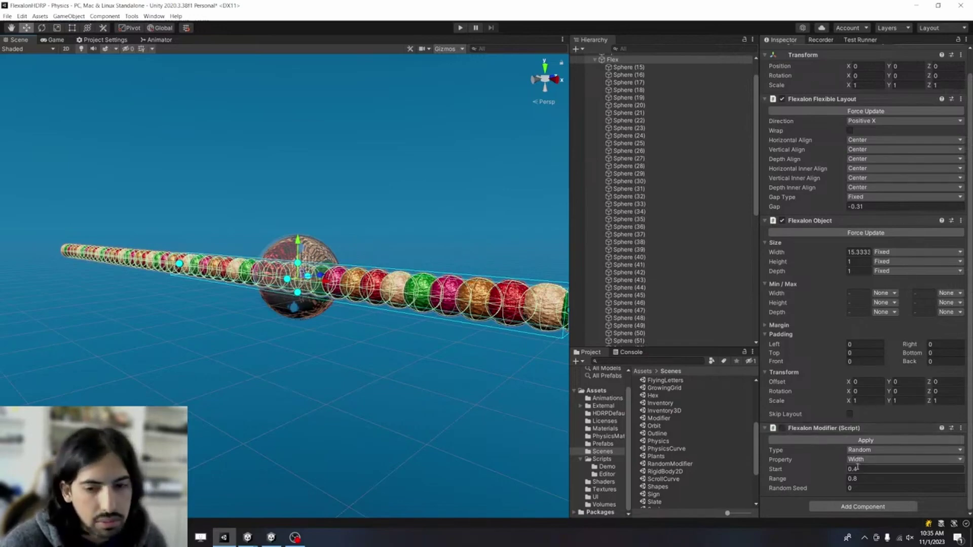
Step: Re-enable and apply Flex's random width modifier, then bring up Add Component on Flex
left_click(783, 428)
left_click(793, 441)
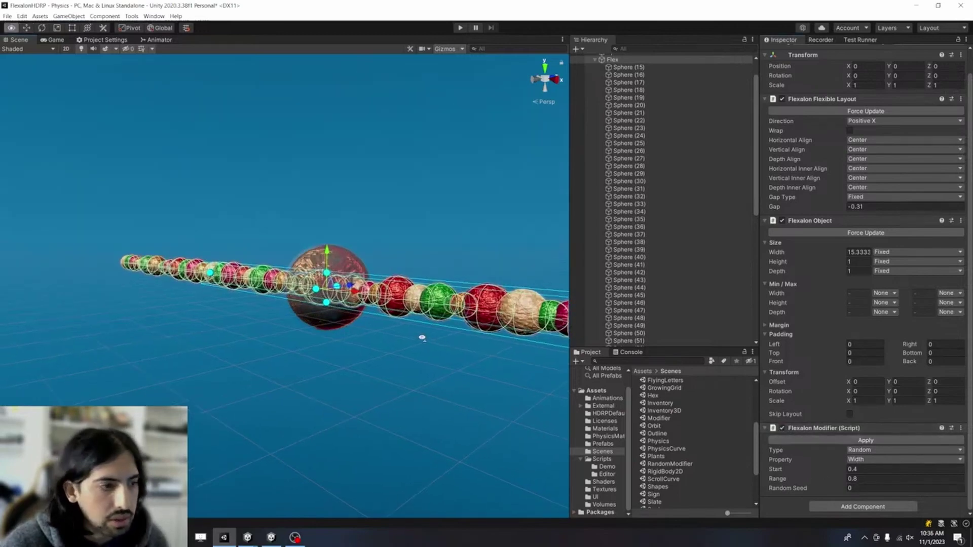
left_click_drag(419, 337, 491, 341, "alt")
left_click(623, 60)
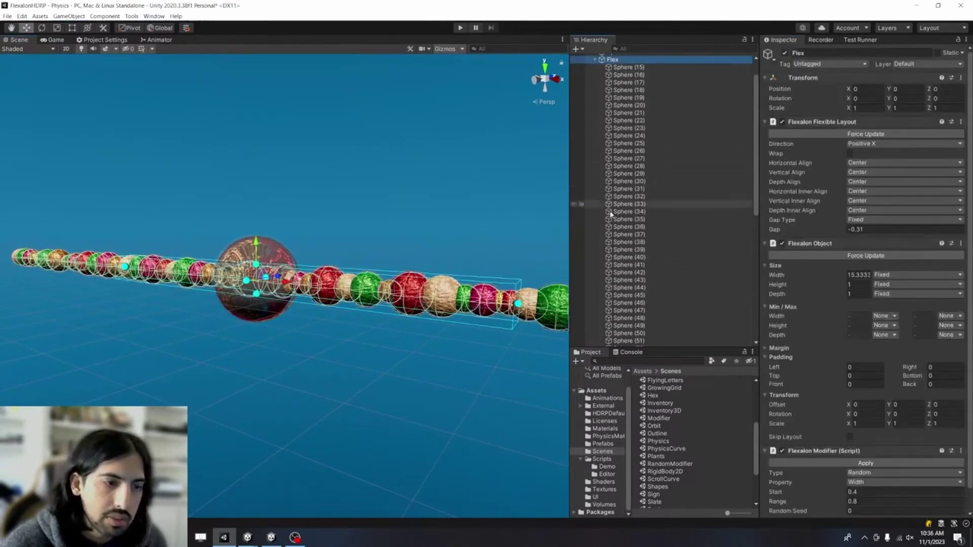
scroll(868, 456, "down", 1)
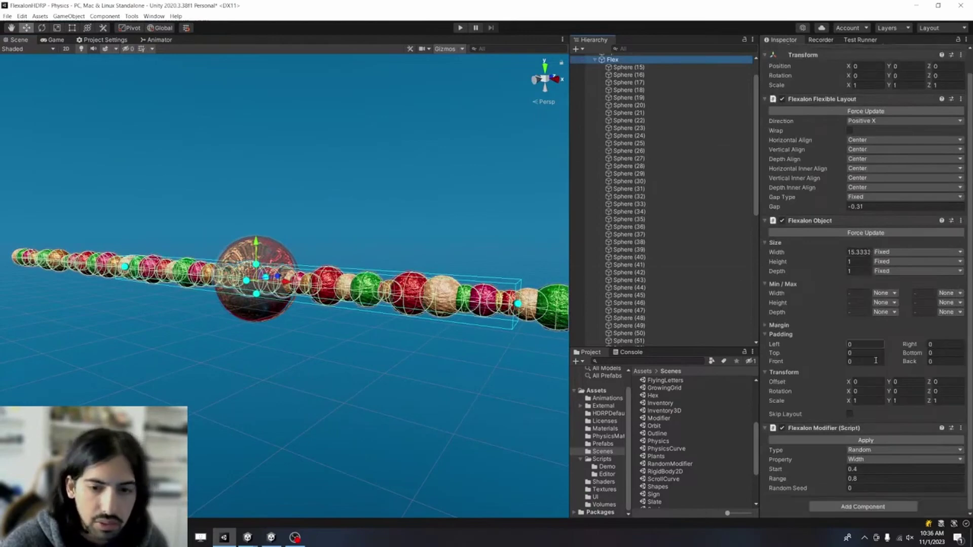
left_click(867, 506)
Step: Add a Flexalon Random Modifier component to Flex via the 'flexalon ran' search
type("fle")
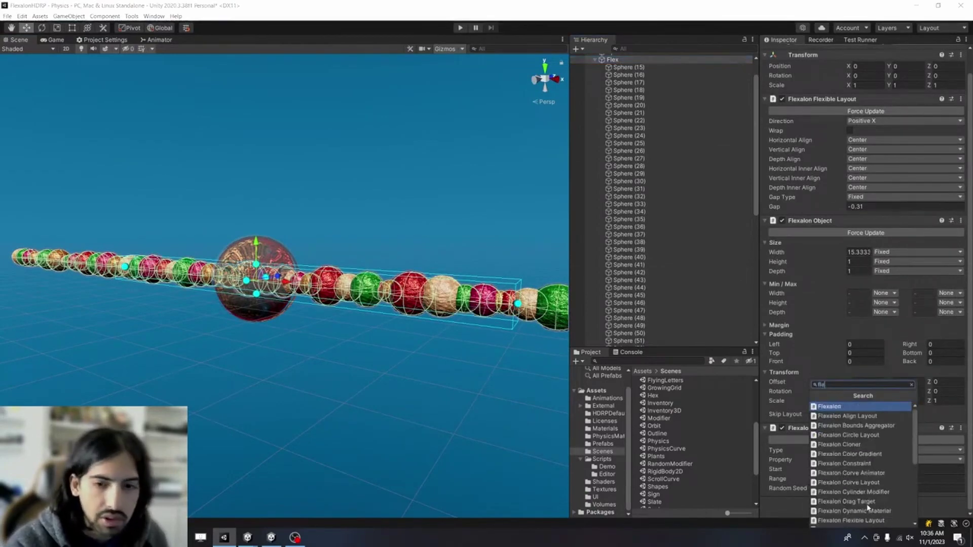
type("xalon rand")
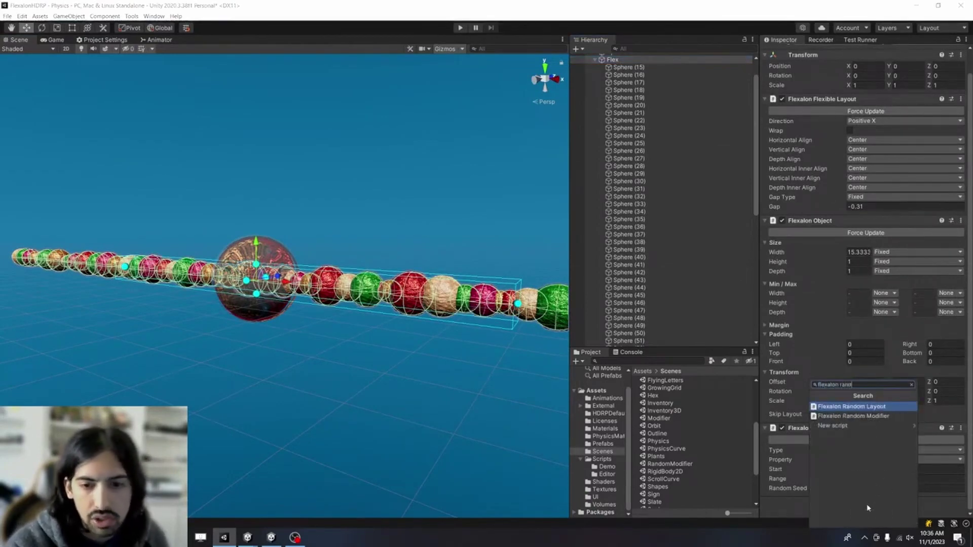
key("Down")
key("Return")
scroll(809, 340, "down", 4)
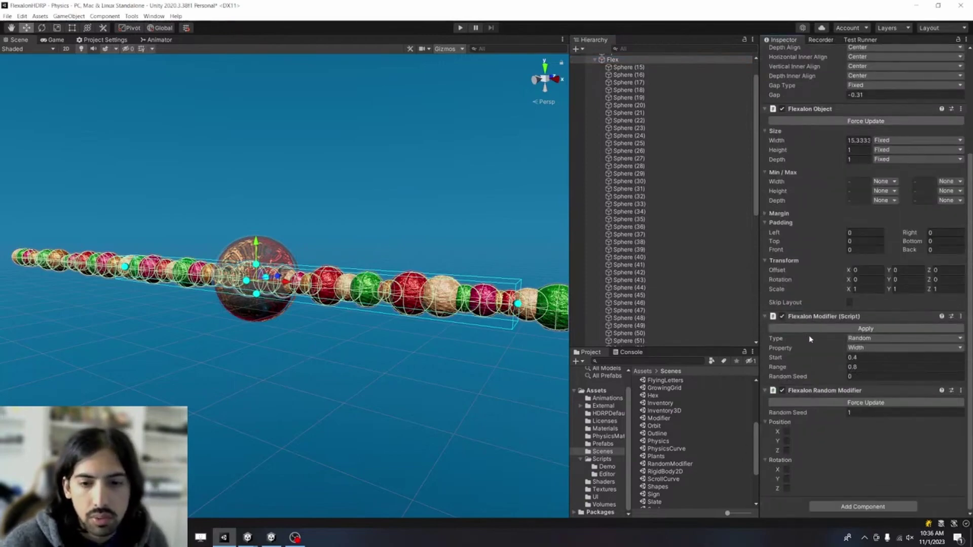
Step: Enable random Y and Z Position, each with Min -1 and Max 1
left_click(786, 442)
left_click(786, 451)
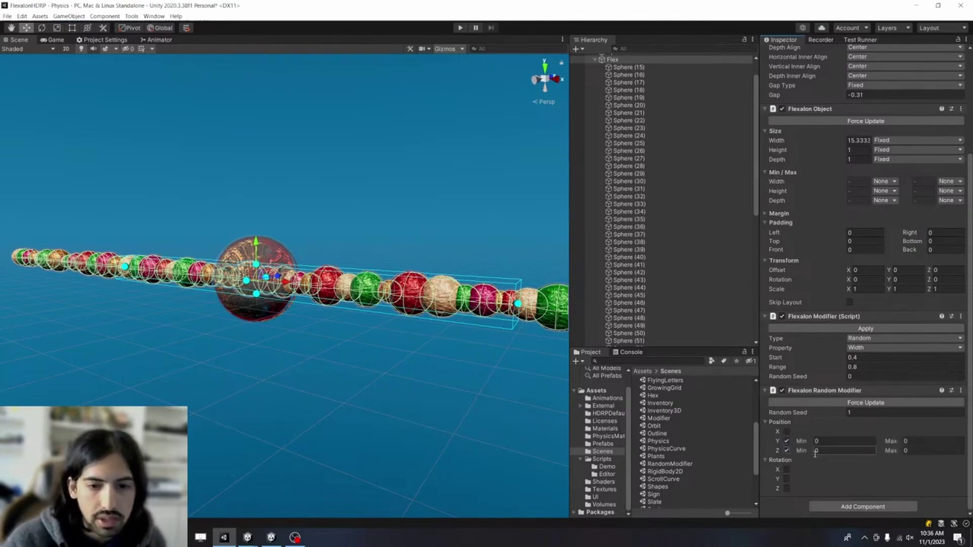
left_click(805, 443)
type("-1")
key("Tab")
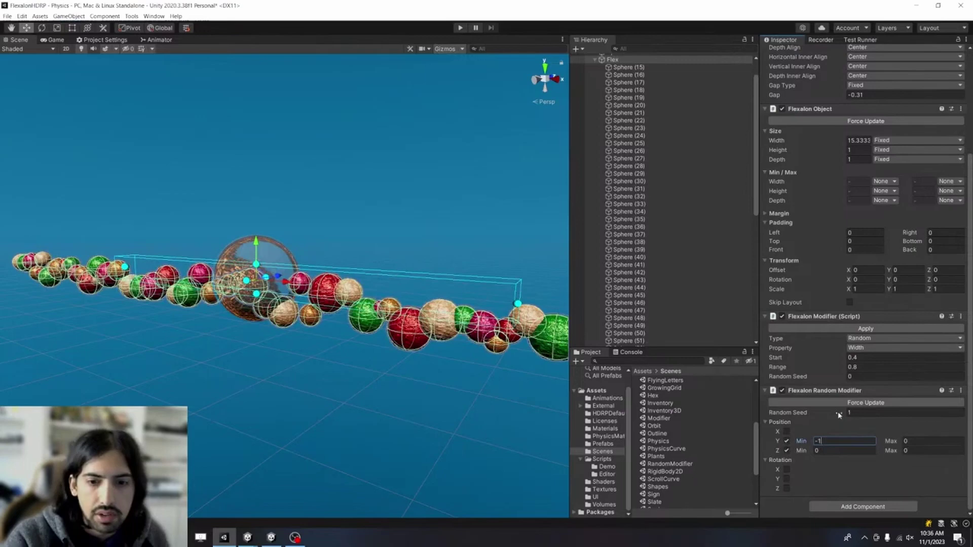
type("1")
key("Tab")
key("Tab")
type("-1")
key("Tab")
type("1")
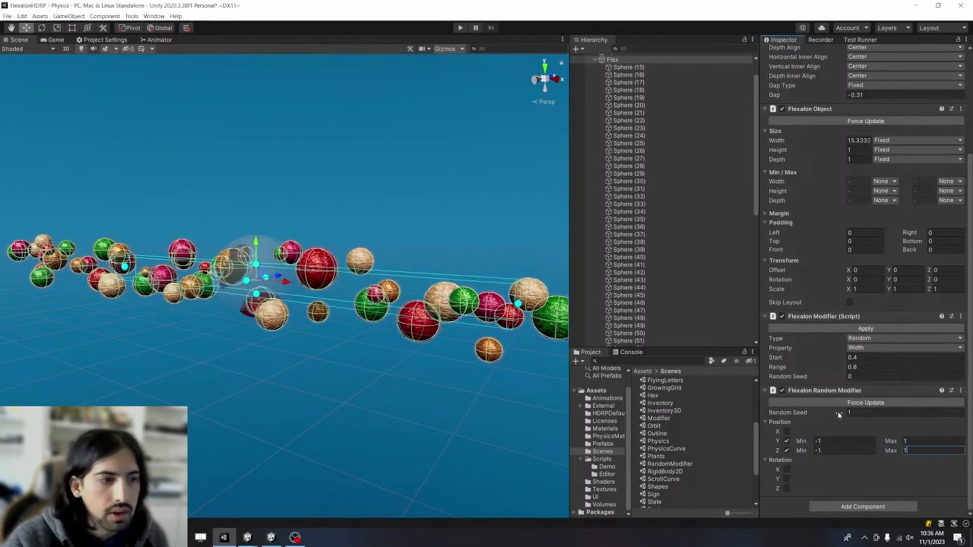
left_click_drag(466, 377, 350, 342, "alt")
Step: Select Flex and scrub its Flexible Layout Gap down to -0.64
scroll(675, 148, "up", 2)
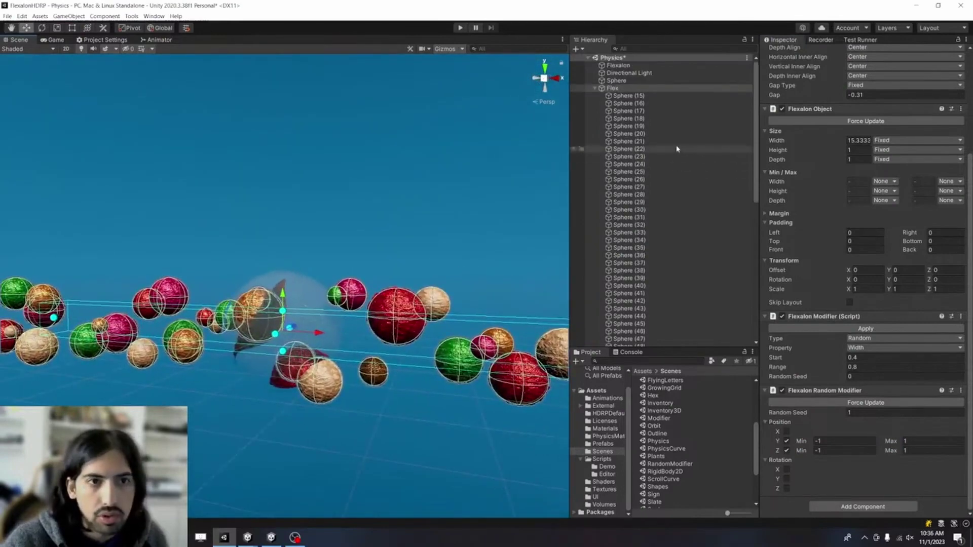
left_click(638, 89)
left_click_drag(815, 98, 807, 98)
left_click_drag(522, 170, 489, 196, "alt")
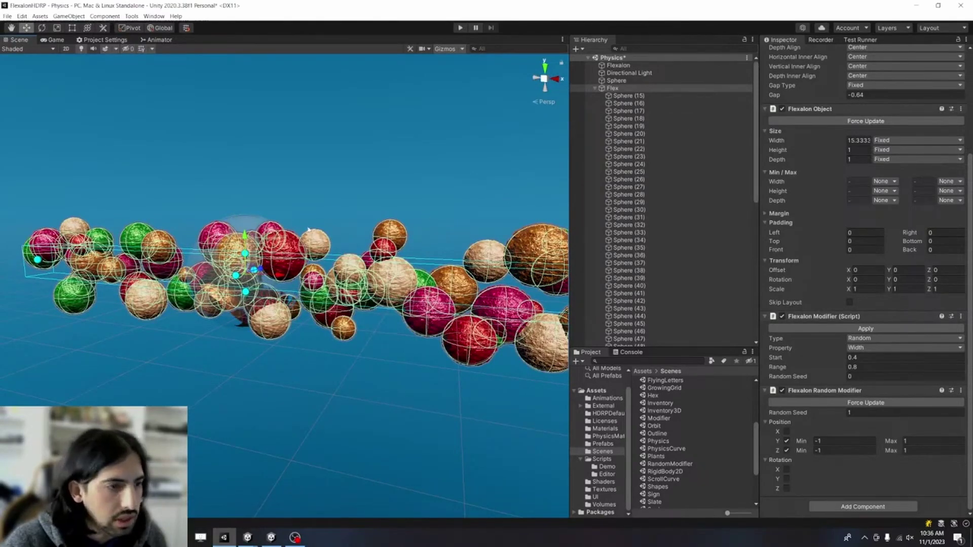
Step: Select all the child spheres from Sphere (15) to Sphere (84)
left_click(628, 96)
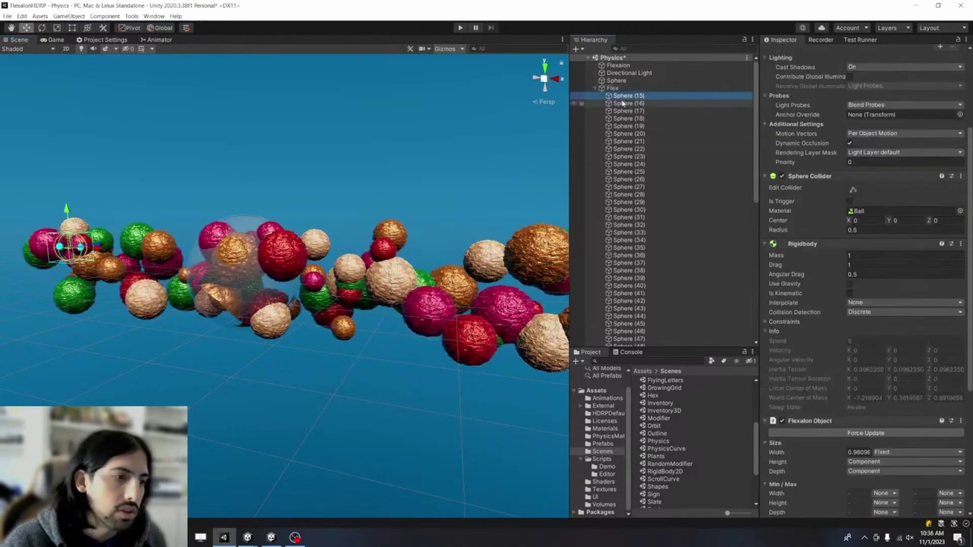
left_click(537, 251)
middle_click_drag(537, 253, 496, 264)
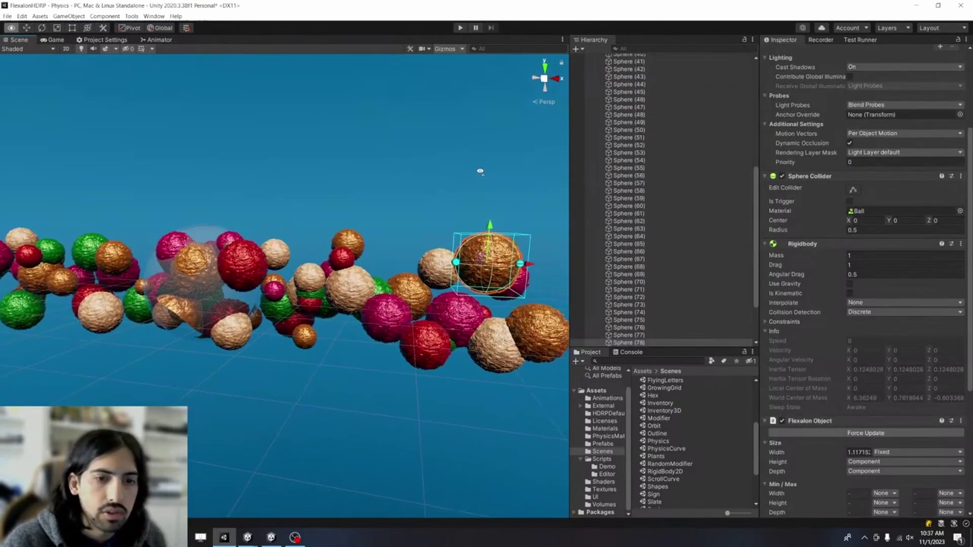
scroll(839, 242, "down", 5)
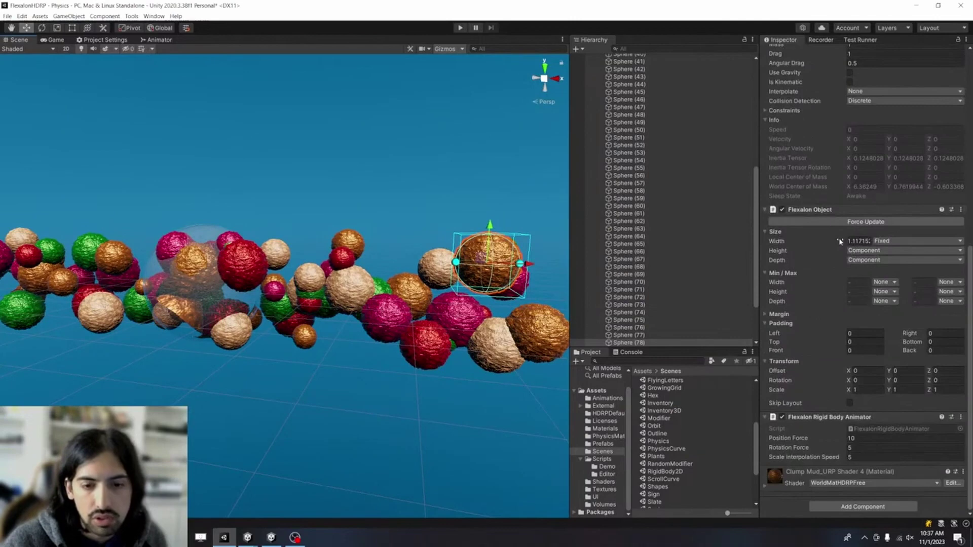
scroll(839, 242, "up", 7)
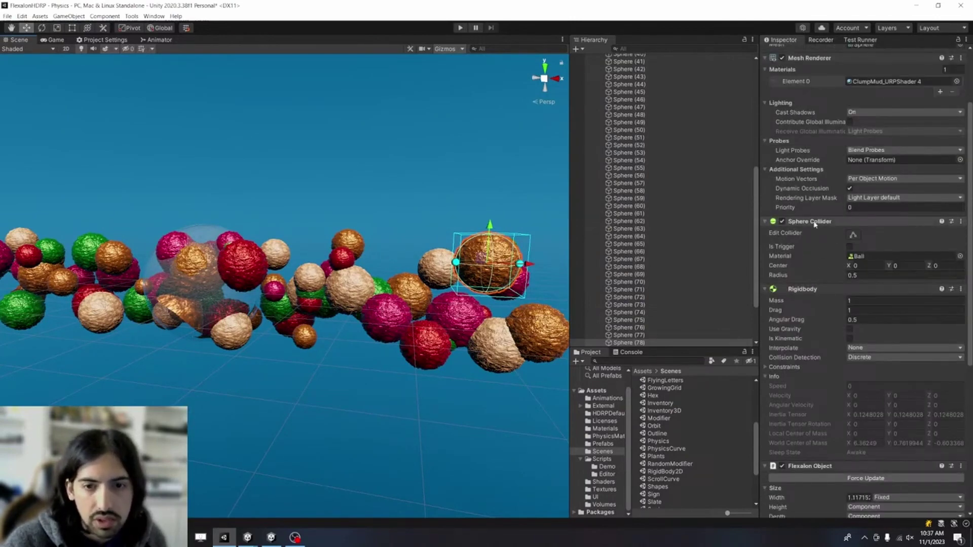
scroll(819, 239, "down", 10)
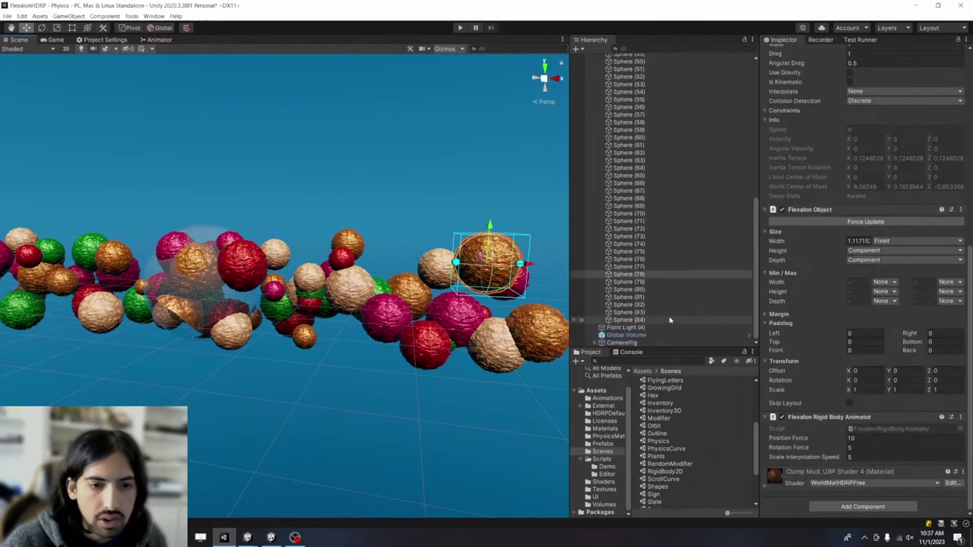
left_click(629, 328)
scroll(674, 203, "up", 15)
left_click(659, 95, "shift")
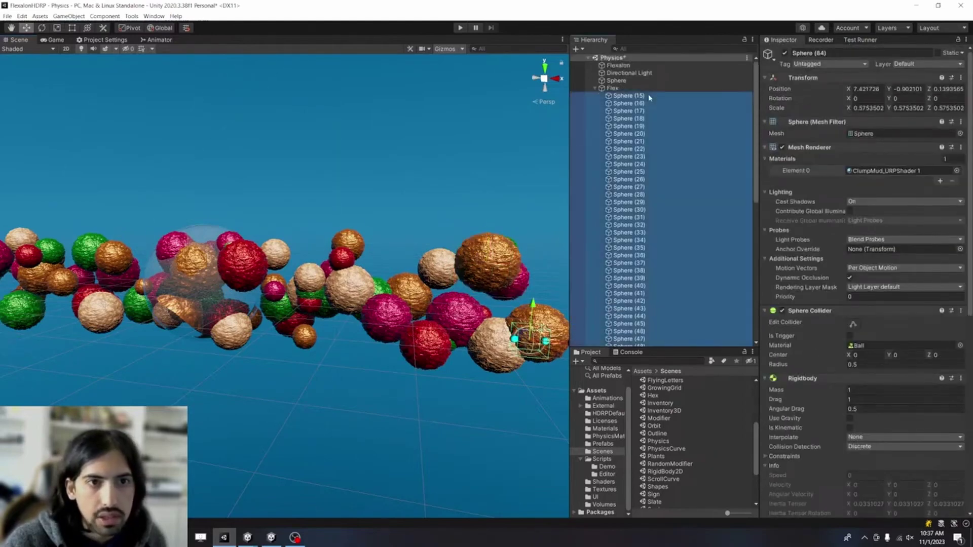
Step: Remove the Flexalon Rigid Body Animator from all spheres and run the scene
right_click(839, 448)
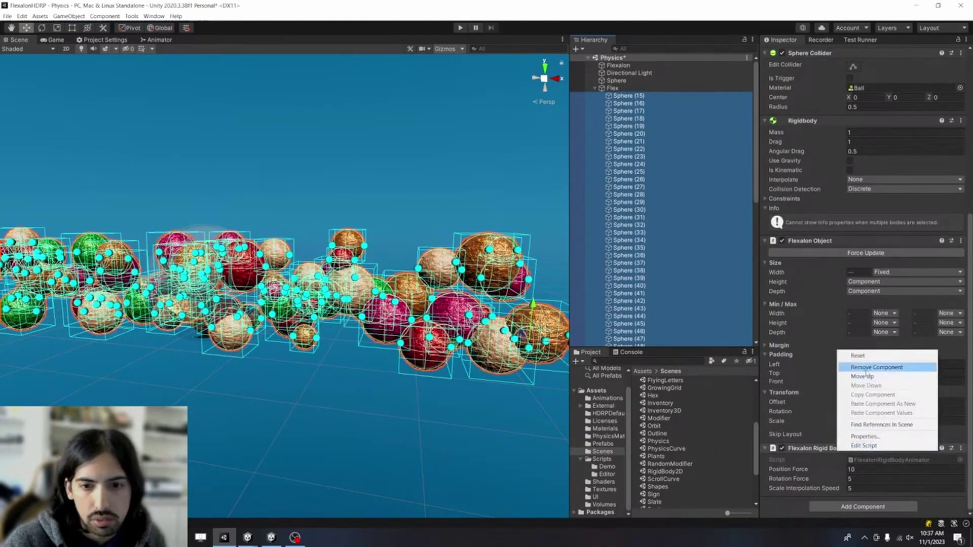
left_click(877, 367)
left_click(461, 28)
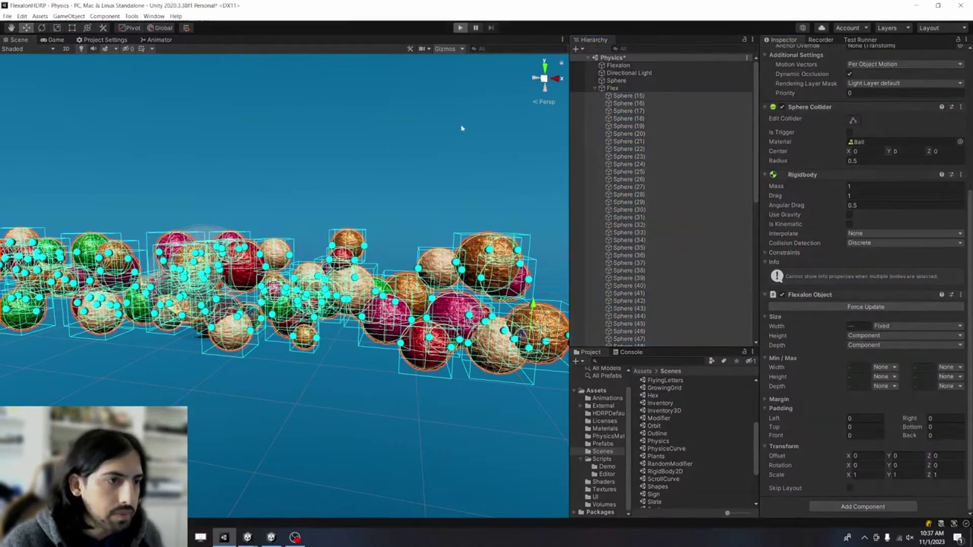
Step: Toggle Play mode with Ctrl+P, watch the spheres drift apart, then exit with Ctrl+P
key("ctrl+p")
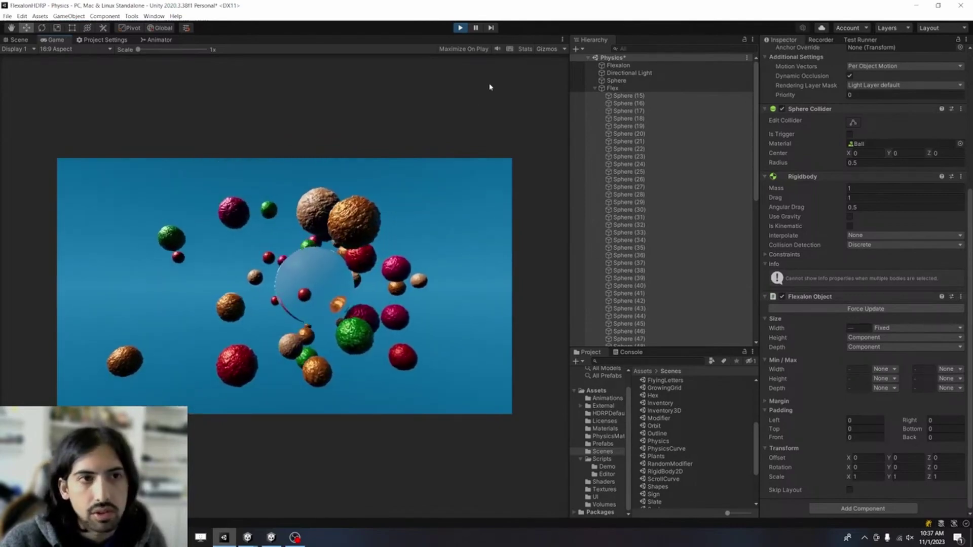
key("ctrl+p")
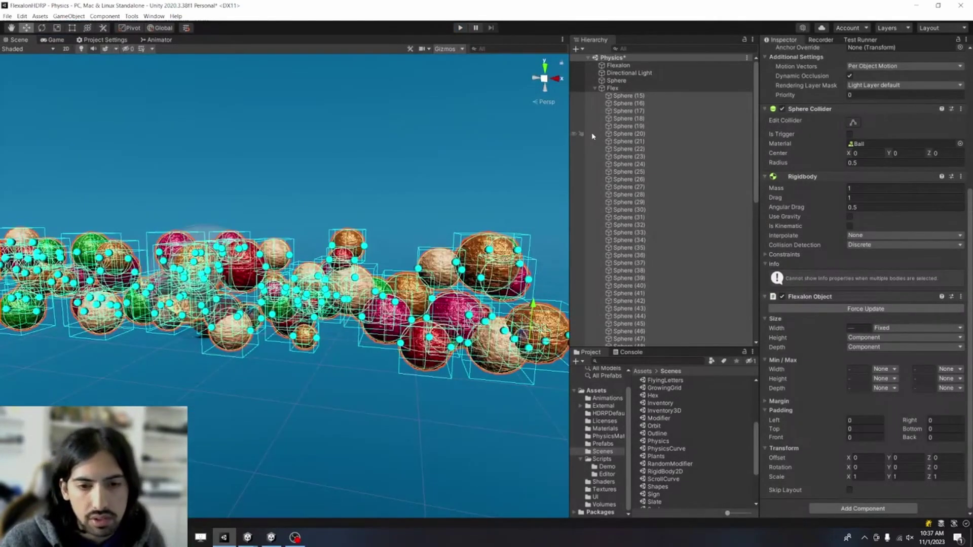
Step: Add a Flexalon Rigid Body Animator to all spheres and set its Position Force to 10
scroll(871, 412, "down", 1)
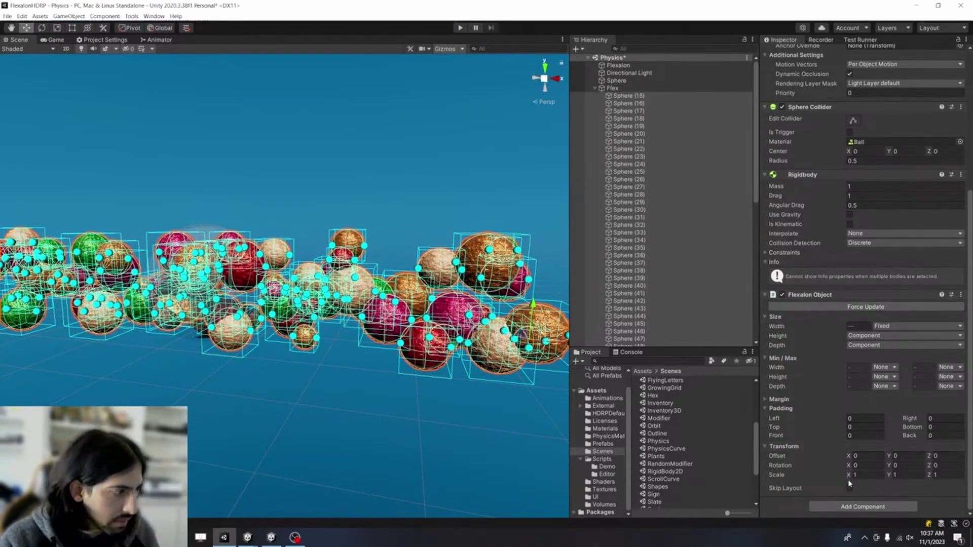
left_click(865, 505)
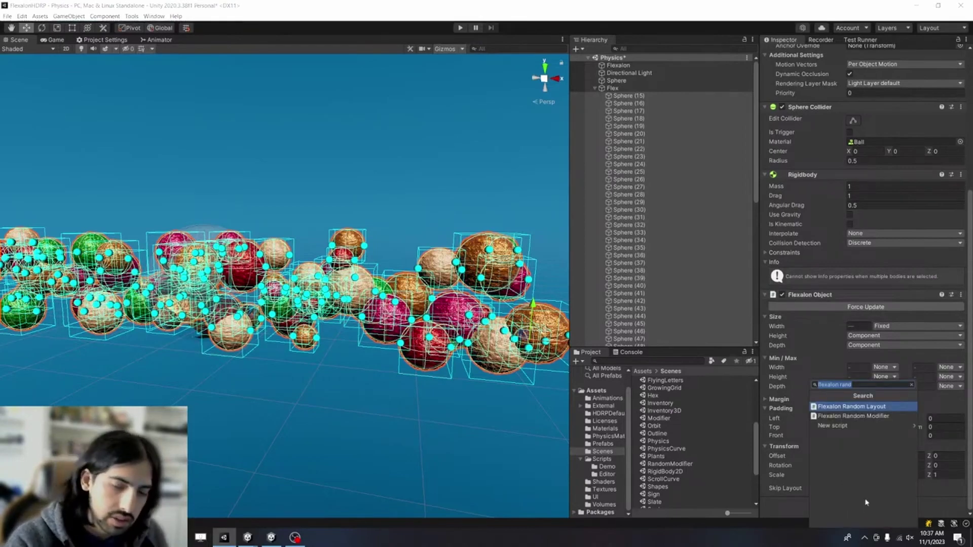
type("rigid body a")
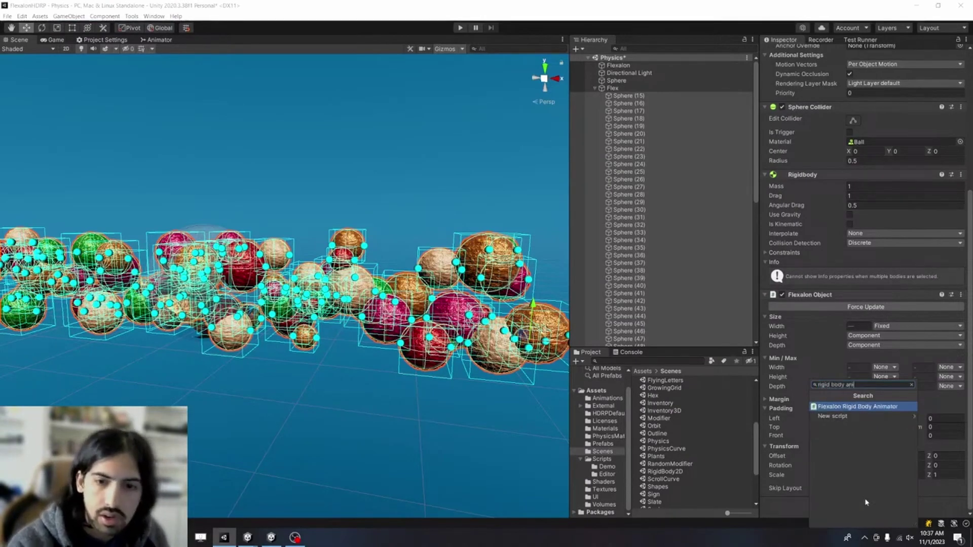
type("ni")
key("Return")
scroll(861, 481, "down", 2)
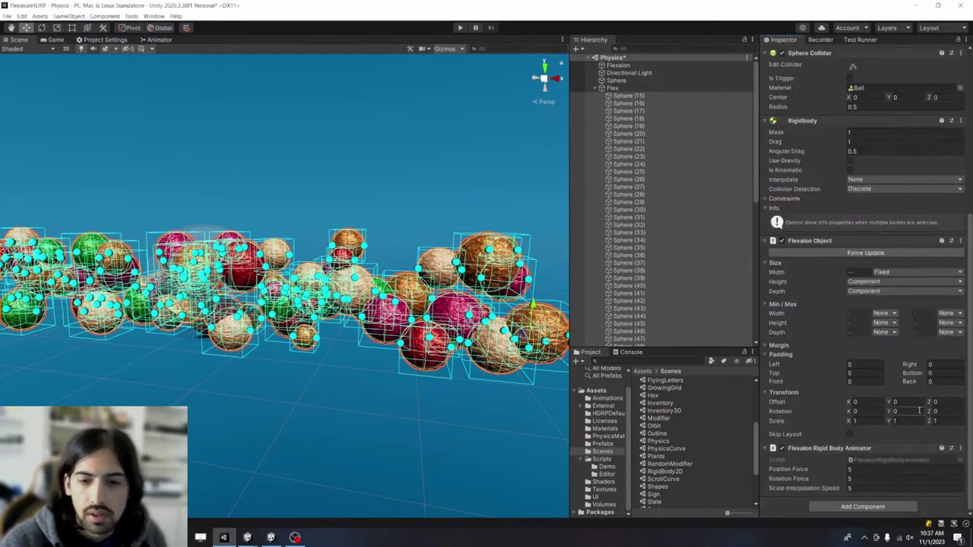
left_click(864, 474)
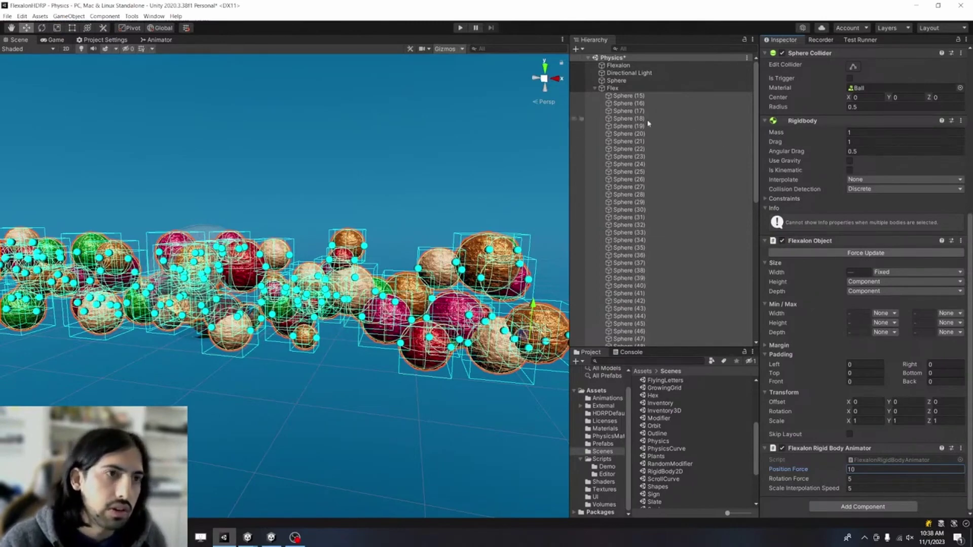
left_click(460, 28)
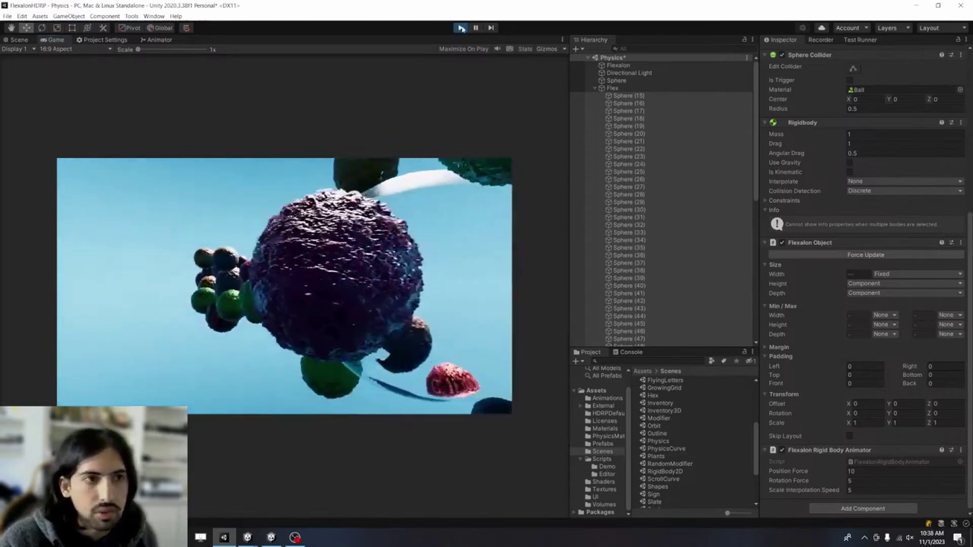
key("ctrl+p")
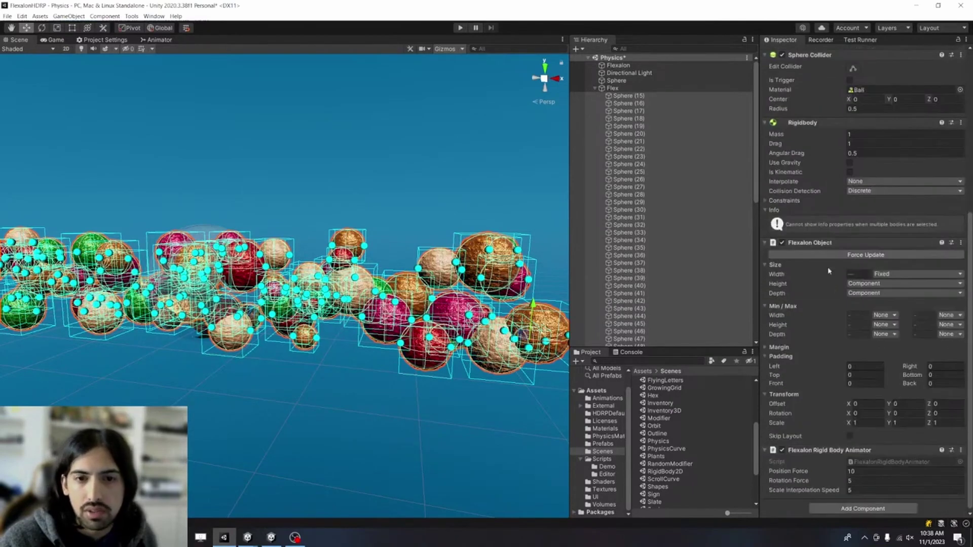
Step: Open the Ball physic material to view friction 0.6, bounciness 0.3 and Average combine modes
scroll(841, 198, "up", 3)
left_click(861, 176)
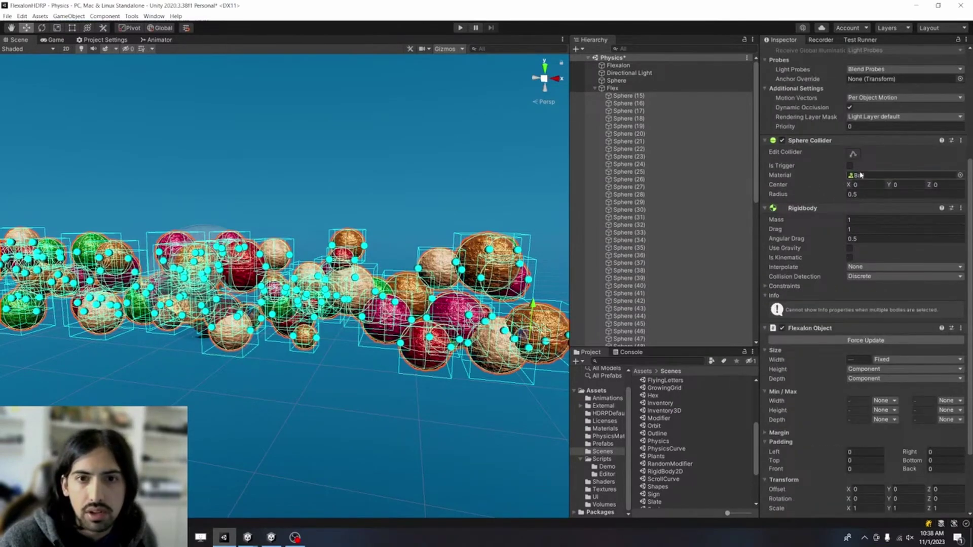
left_click(654, 380)
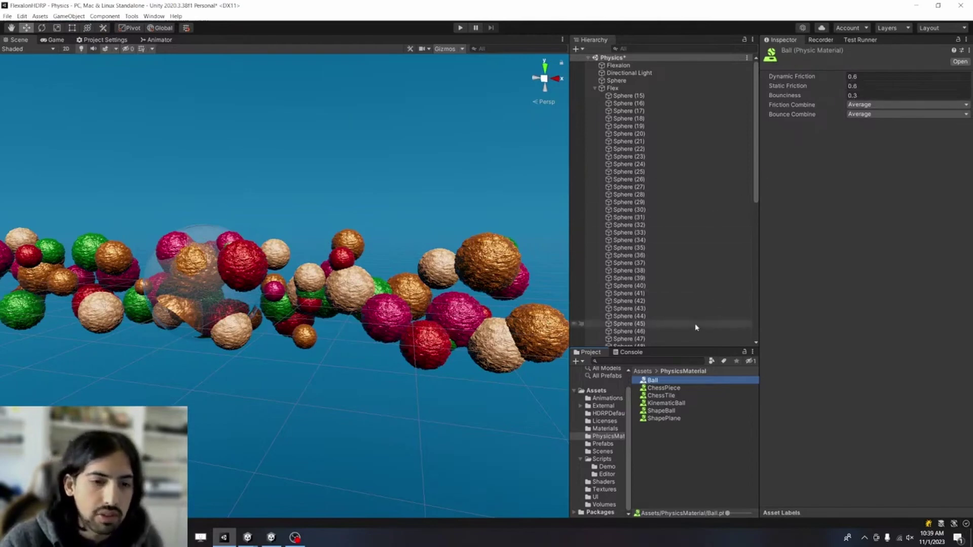
Step: Check the Flex layout's Random Modifier, then inspect Sphere (33)'s drag 1, angular drag 0.5 and Position Force 10
left_click(668, 88)
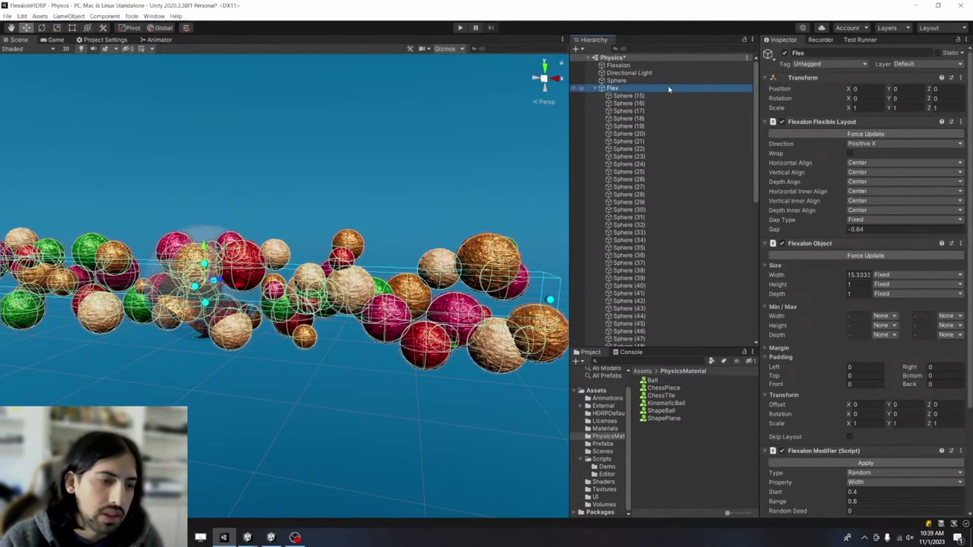
scroll(823, 217, "down", 5)
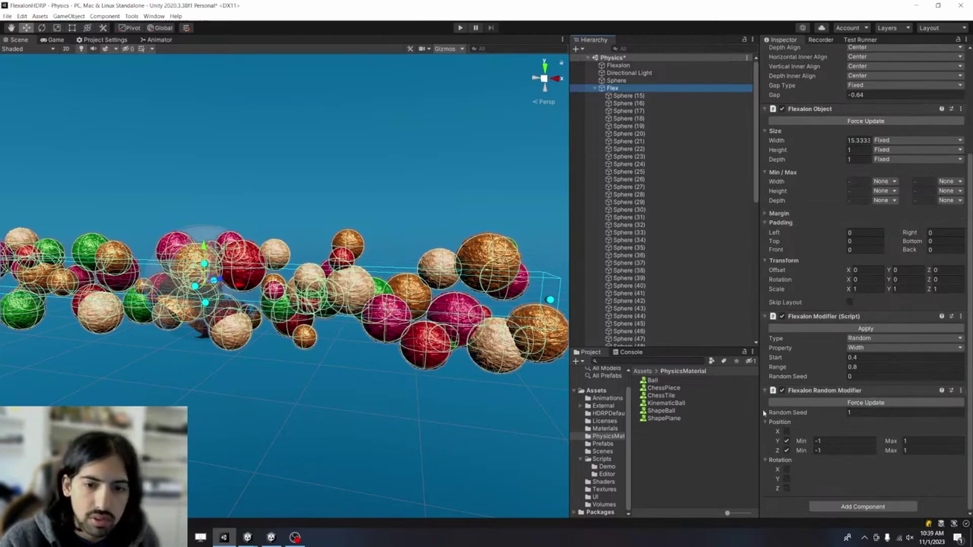
left_click(629, 232)
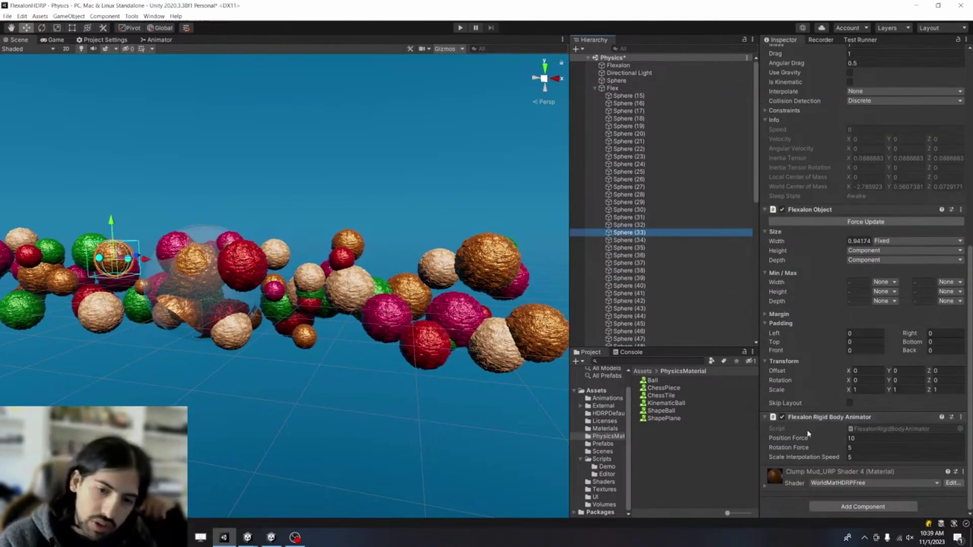